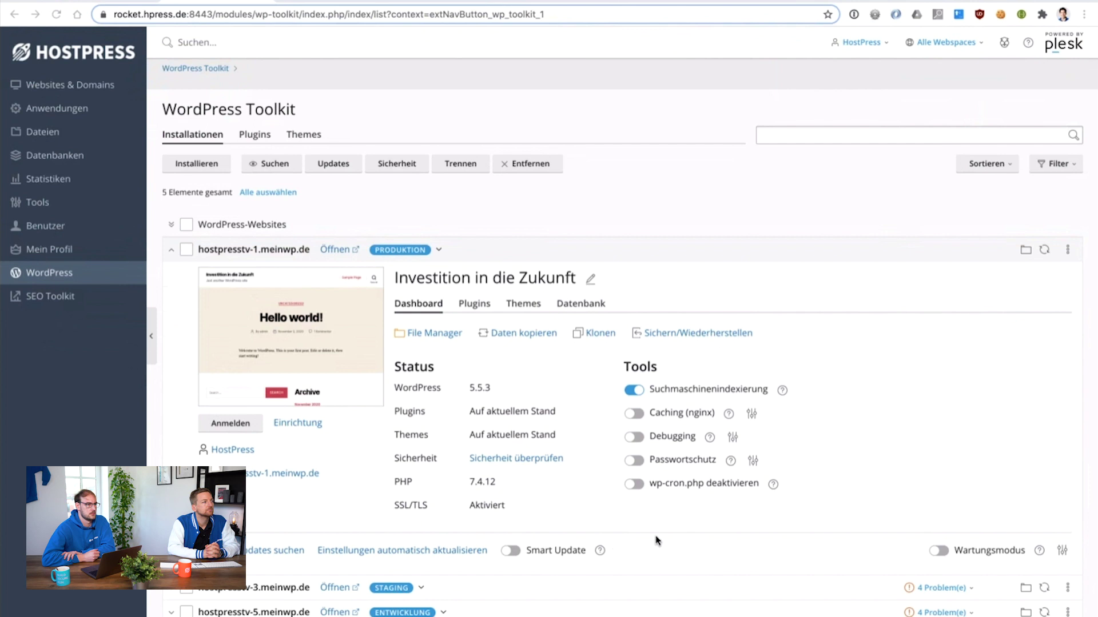
- Expand the hostpresstv-3.meinwp.de installation, look over its details, and check the WordPress version of hostpresstv-1.meinwp.de
{"action": "scroll", "coordinate": [671, 542], "scroll_direction": "down", "scroll_amount": 3}
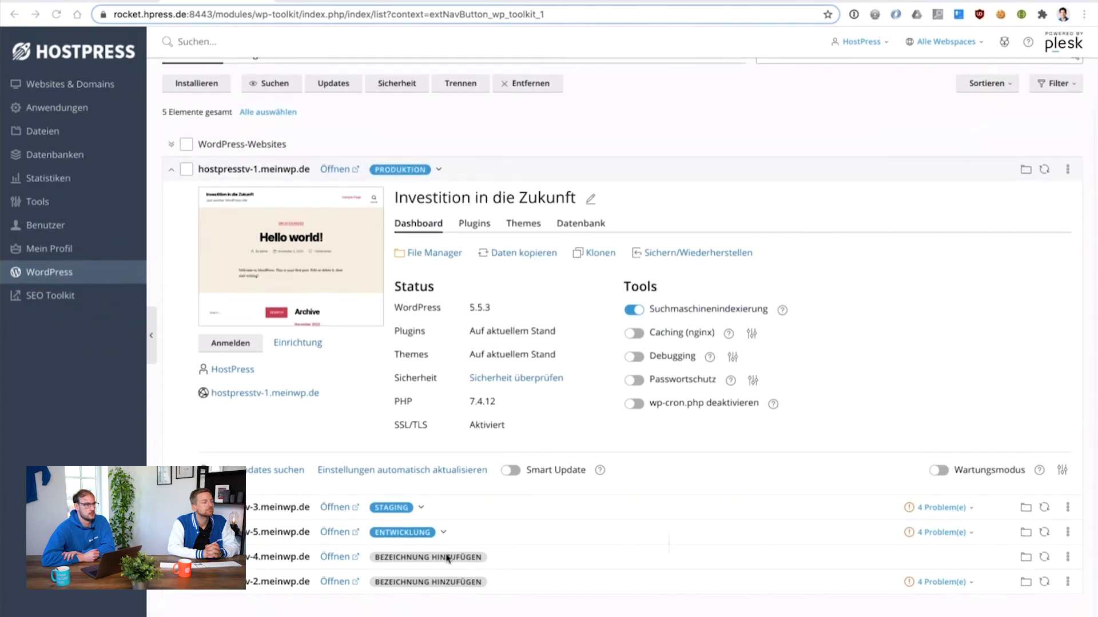
{"action": "left_click", "coordinate": [171, 508]}
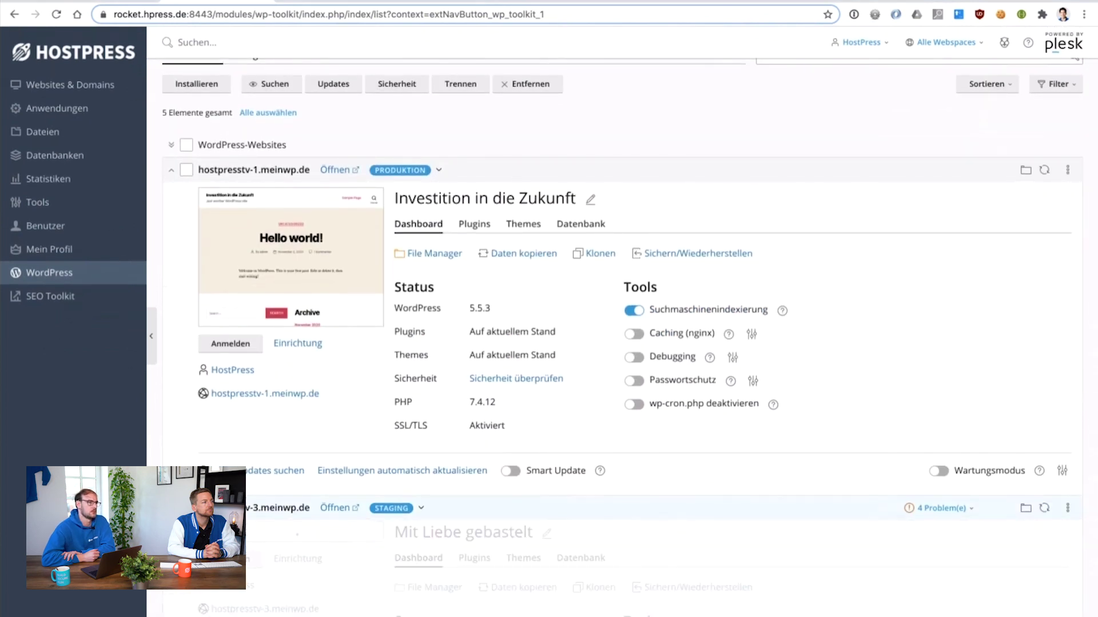
{"action": "scroll", "coordinate": [629, 400], "scroll_direction": "down", "scroll_amount": 3}
{"action": "scroll", "coordinate": [622, 320], "scroll_direction": "up", "scroll_amount": 5}
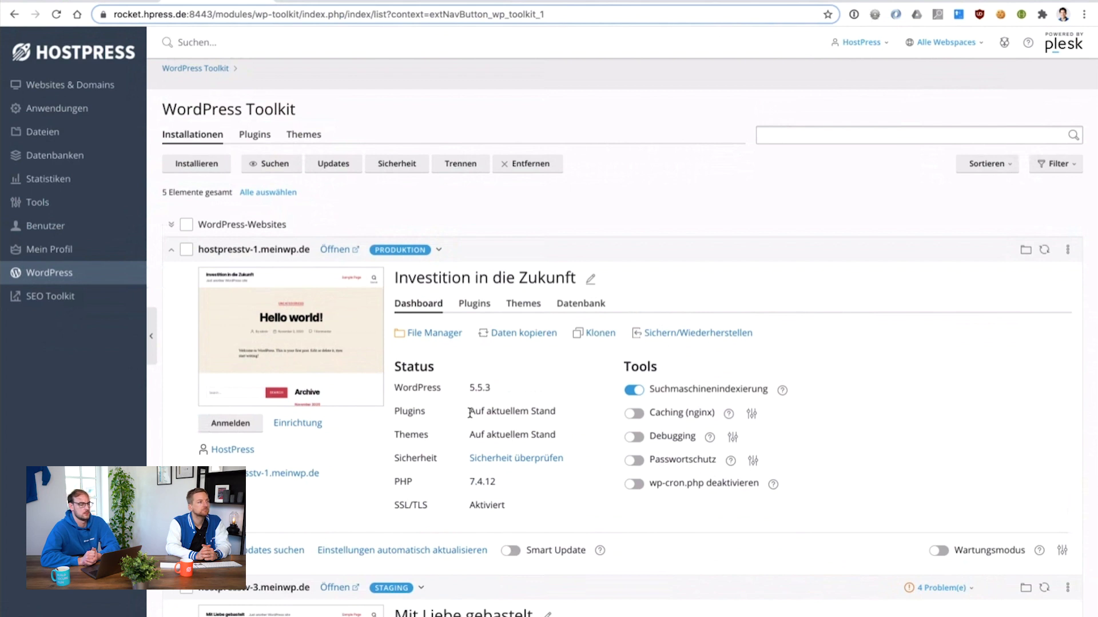
{"action": "left_click_drag", "start_coordinate": [469, 388], "coordinate": [510, 392]}
{"action": "left_click", "coordinate": [510, 391]}
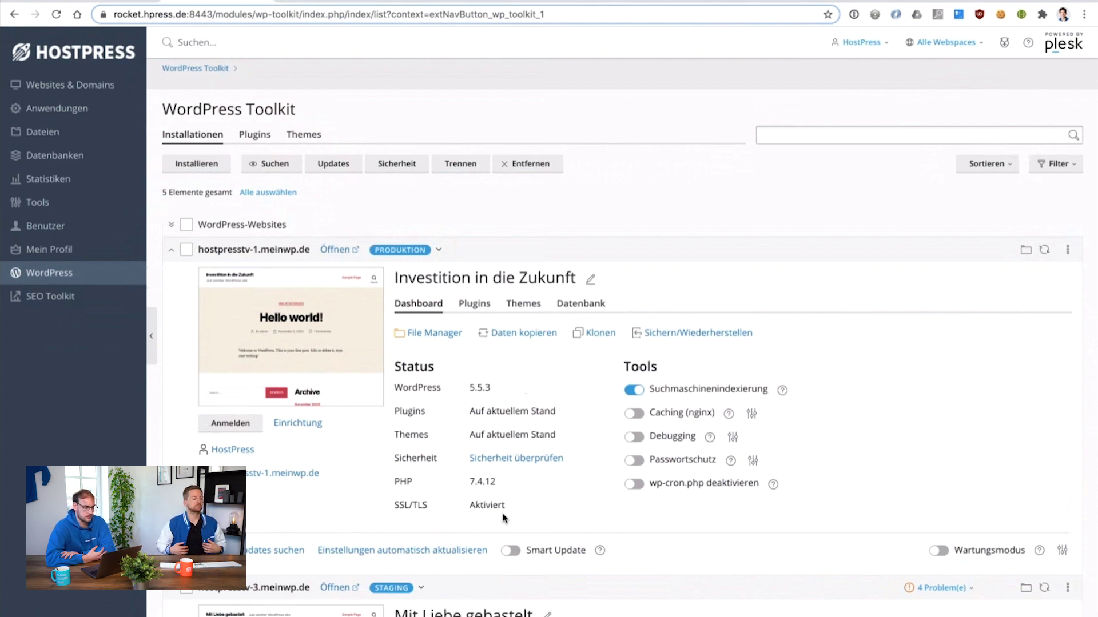
- Review the security status of hostpresstv-1.meinwp.de, read the explanation for "Pingbacks deaktivieren", and close the security overview
{"action": "left_click", "coordinate": [520, 460]}
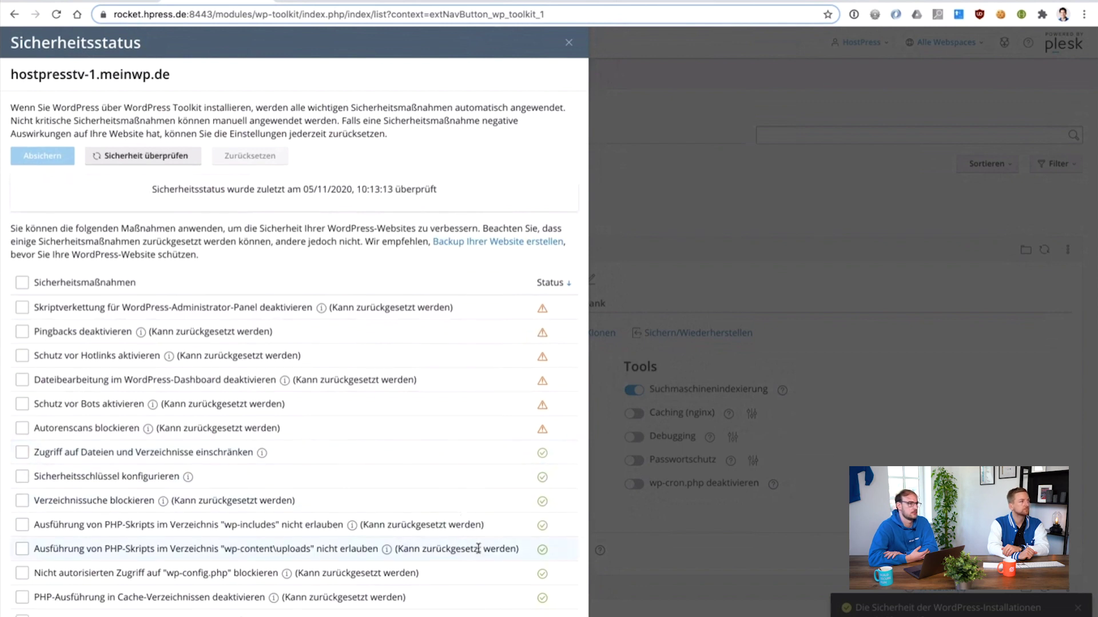
{"action": "scroll", "coordinate": [478, 549], "scroll_direction": "down", "scroll_amount": 4}
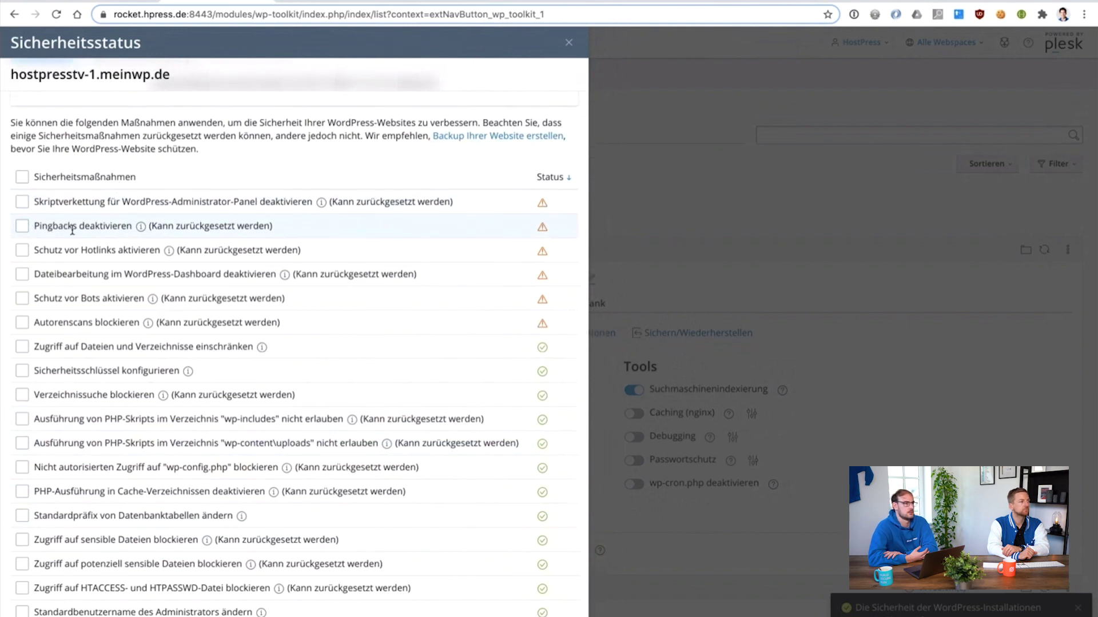
{"action": "left_click", "coordinate": [141, 228]}
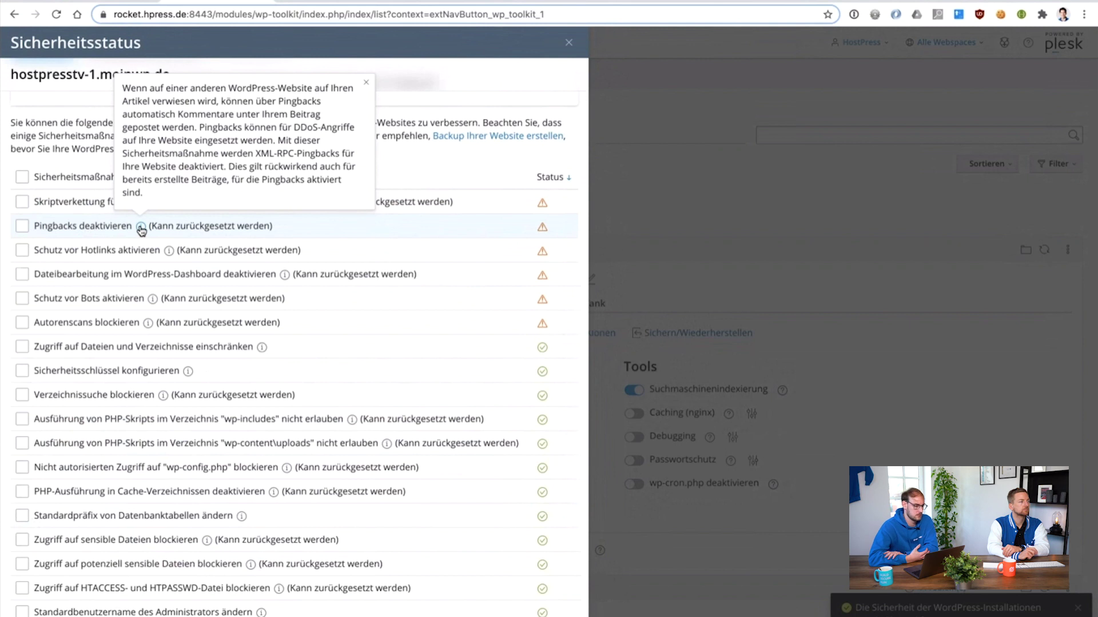
{"action": "left_click", "coordinate": [364, 85]}
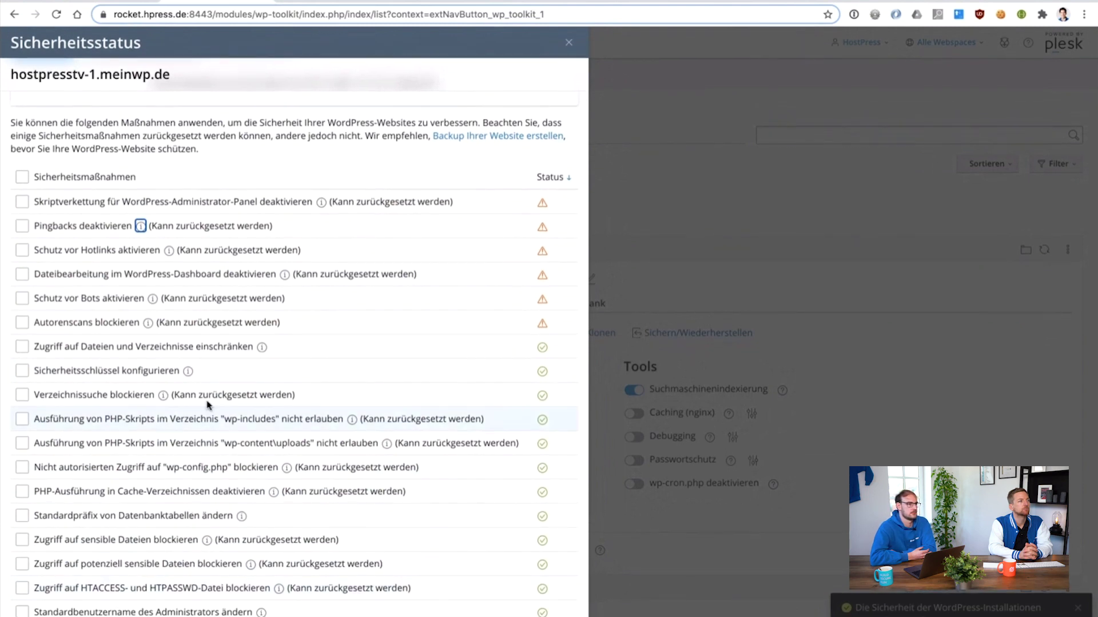
{"action": "left_click", "coordinate": [569, 42]}
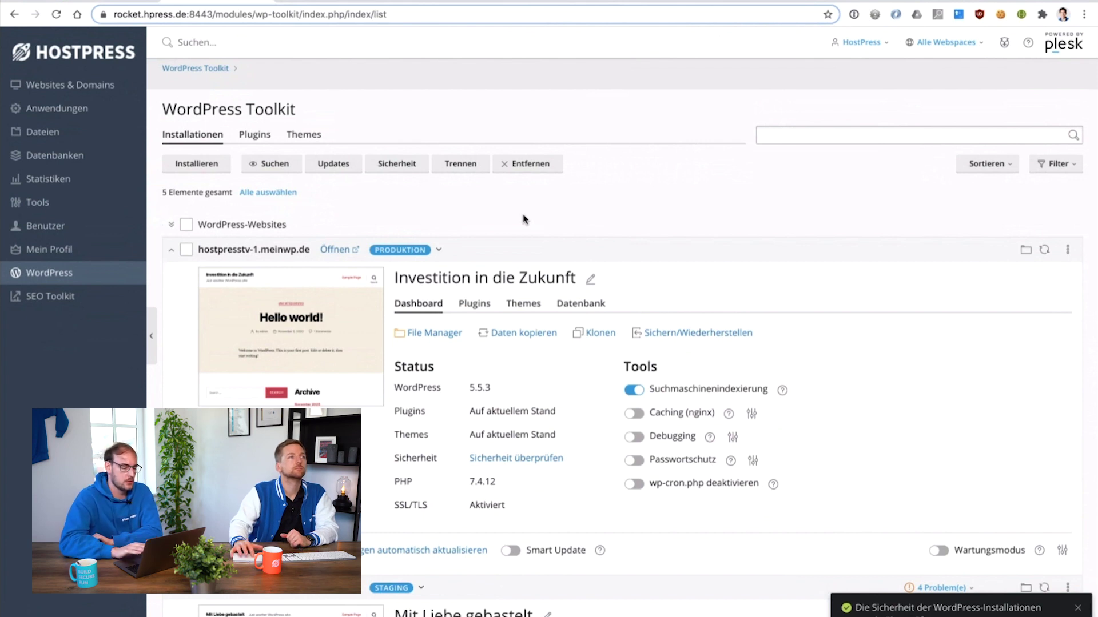
- Try Urlaubsträume and Mit Liebe gebastelt as targets for copying the data of "Investition in die Zukunft", without starting the copy
{"action": "left_click", "coordinate": [518, 336]}
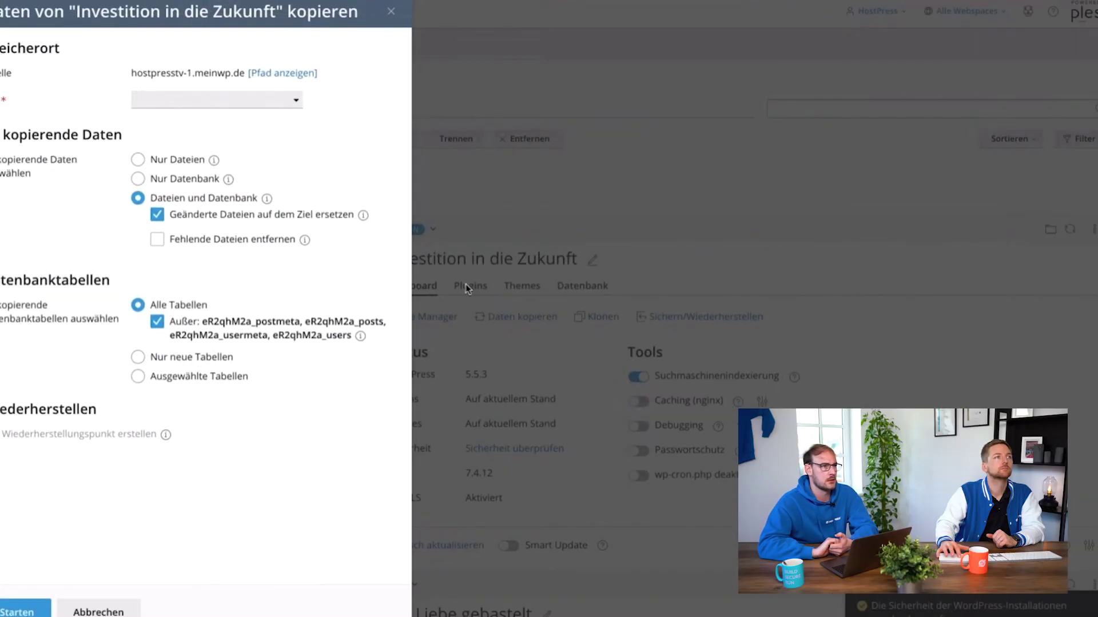
{"action": "left_click", "coordinate": [296, 101]}
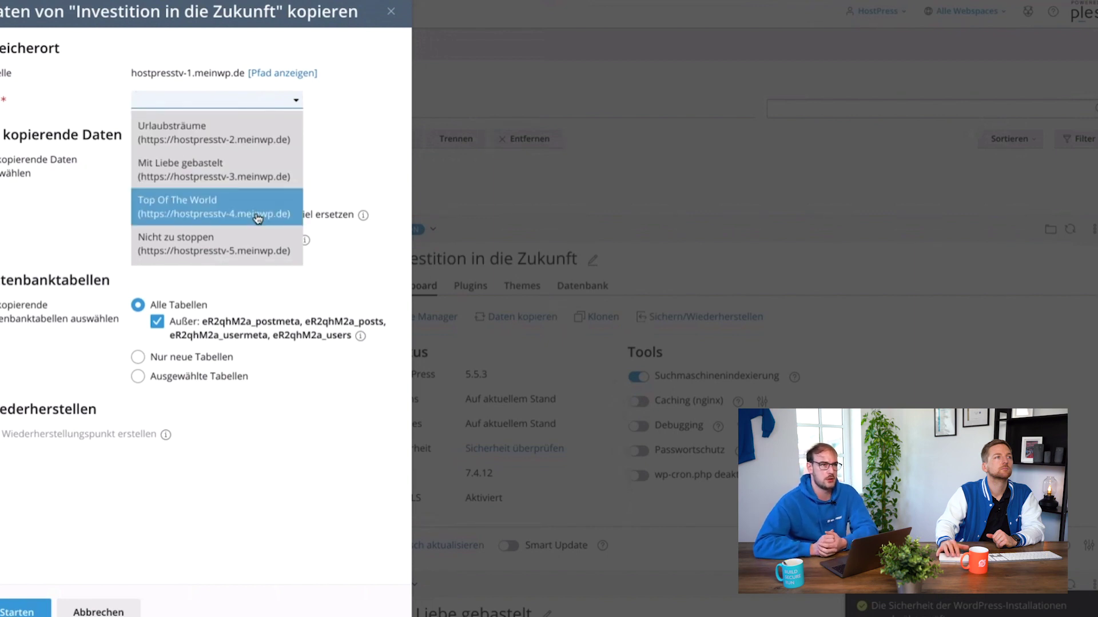
{"action": "left_click", "coordinate": [264, 147]}
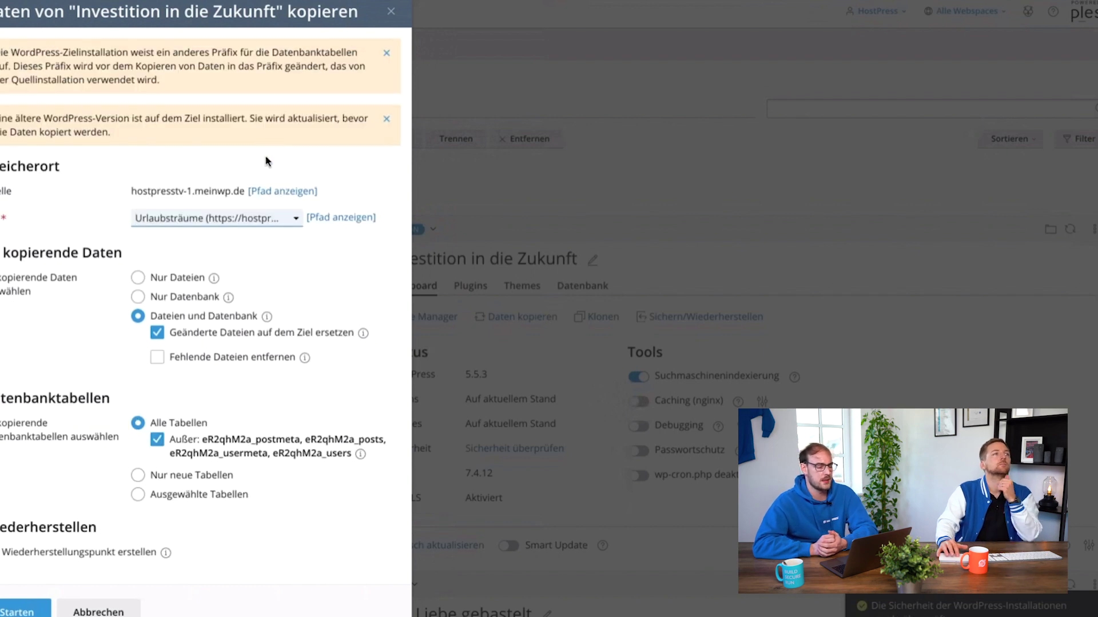
{"action": "left_click", "coordinate": [264, 218]}
{"action": "left_click", "coordinate": [265, 286]}
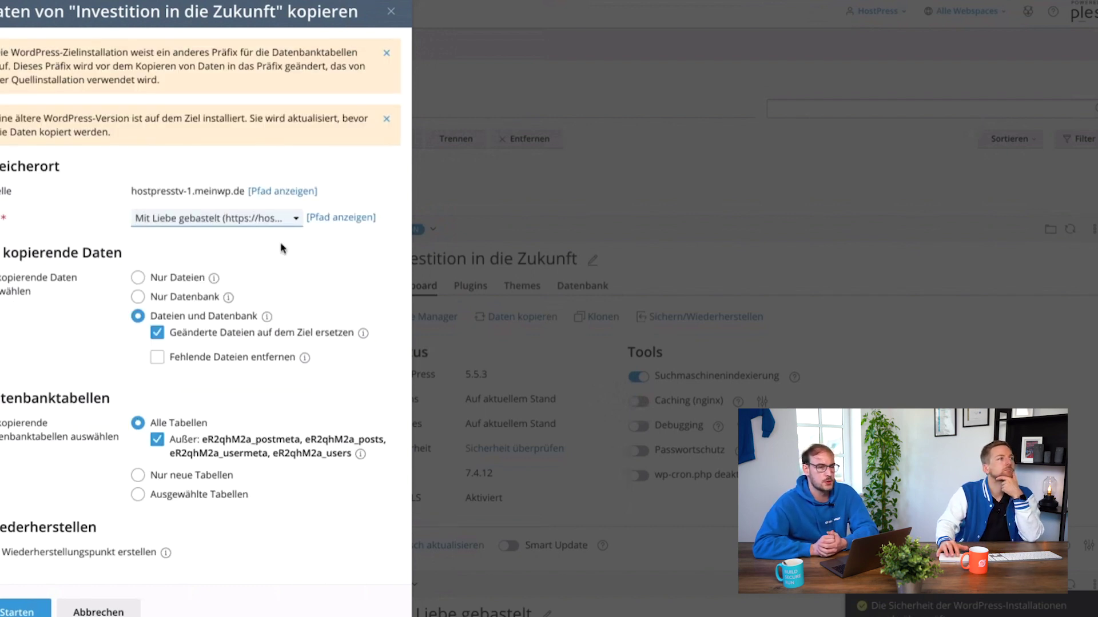
{"action": "left_click", "coordinate": [392, 11]}
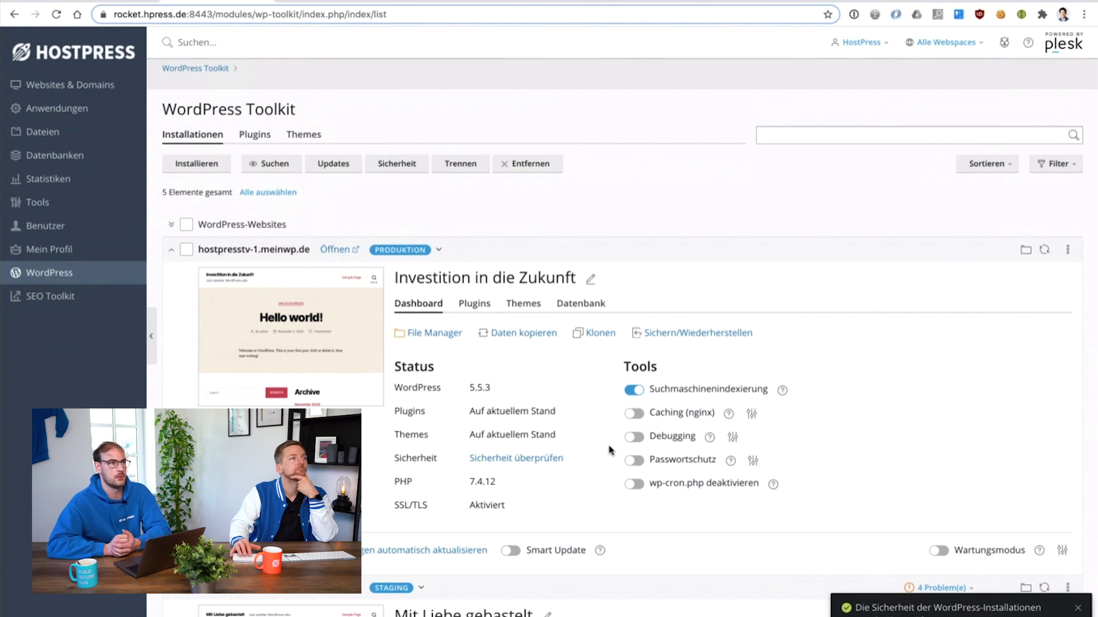
- Inspect the clone settings of "Investition in die Zukunft", including the parent domain choice for the staging subdomain, without starting the clone
{"action": "left_click", "coordinate": [600, 338]}
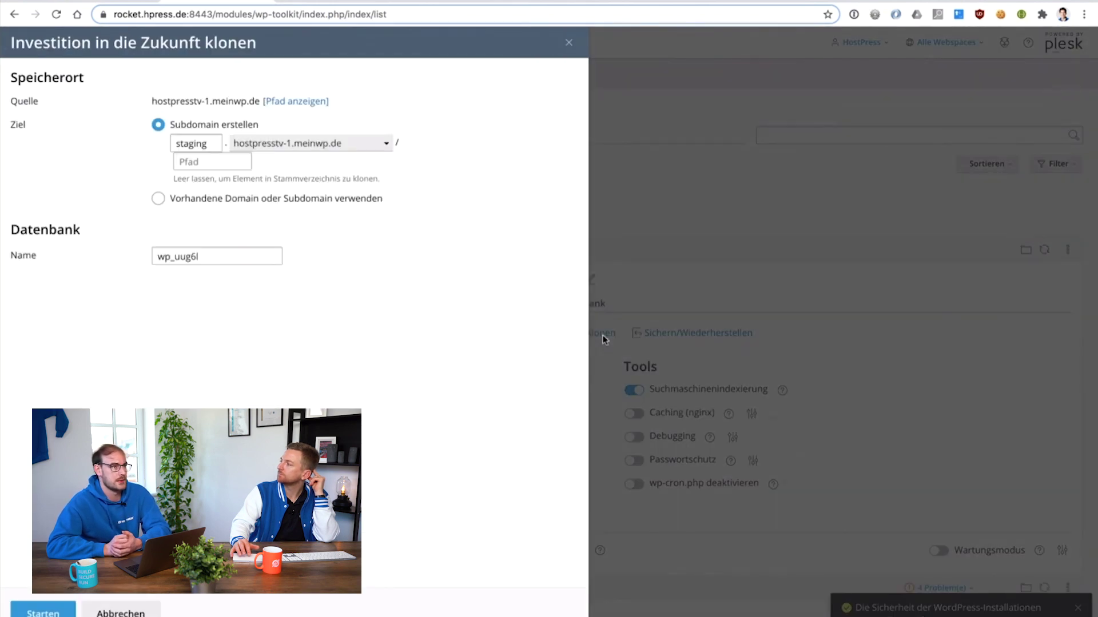
{"action": "left_click", "coordinate": [386, 144]}
{"action": "left_click", "coordinate": [386, 144]}
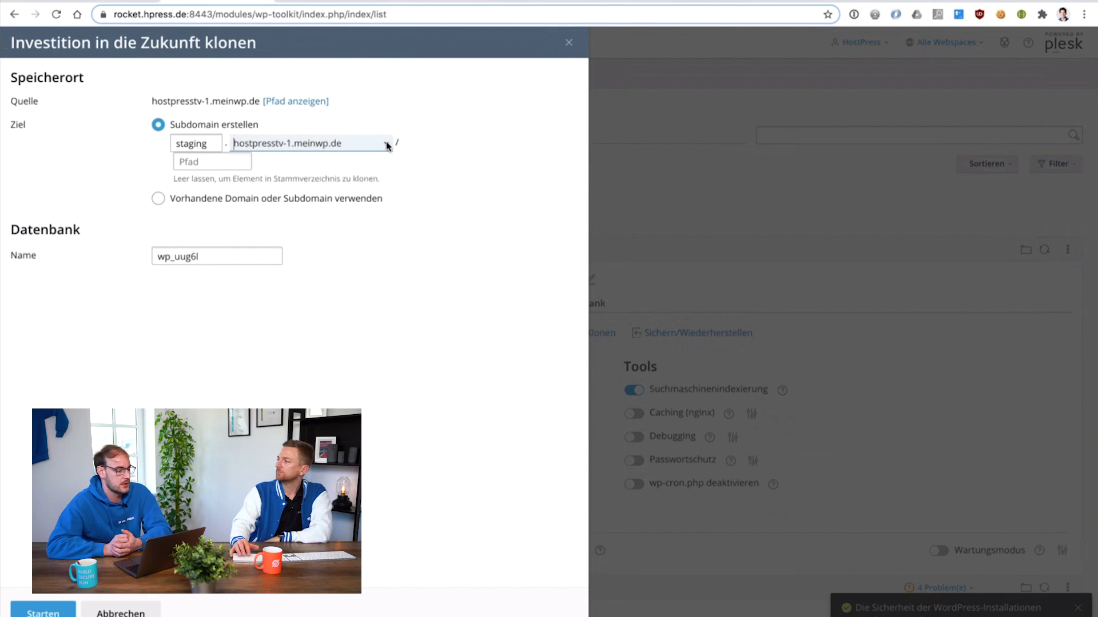
{"action": "left_click", "coordinate": [569, 44]}
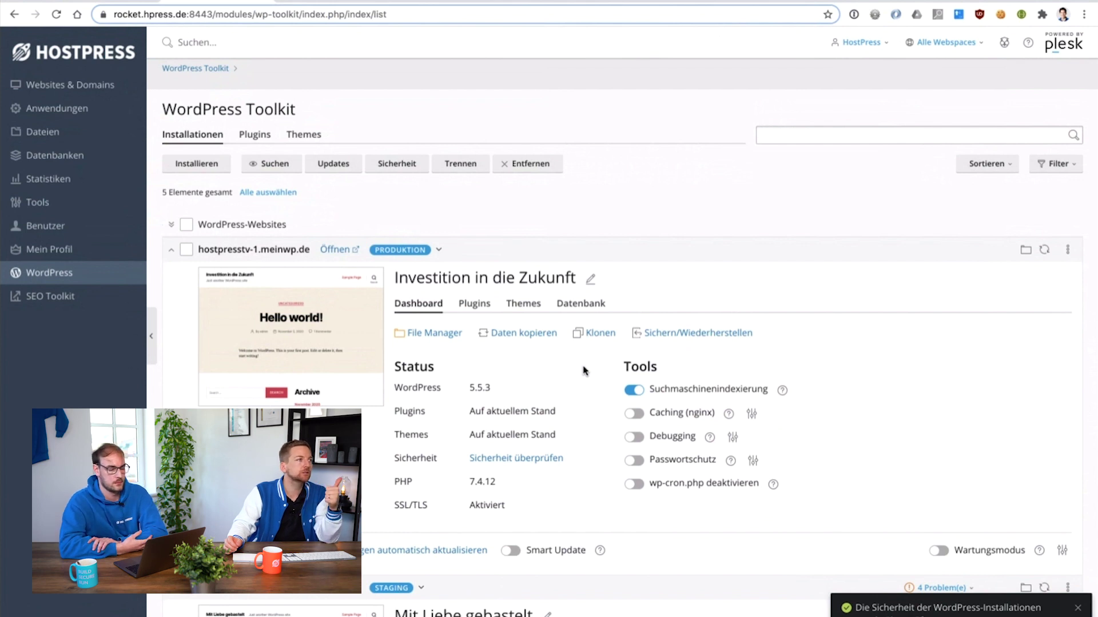
- Switch search engine indexing off and back on for hostpresstv-1.meinwp.de
{"action": "left_click", "coordinate": [633, 392]}
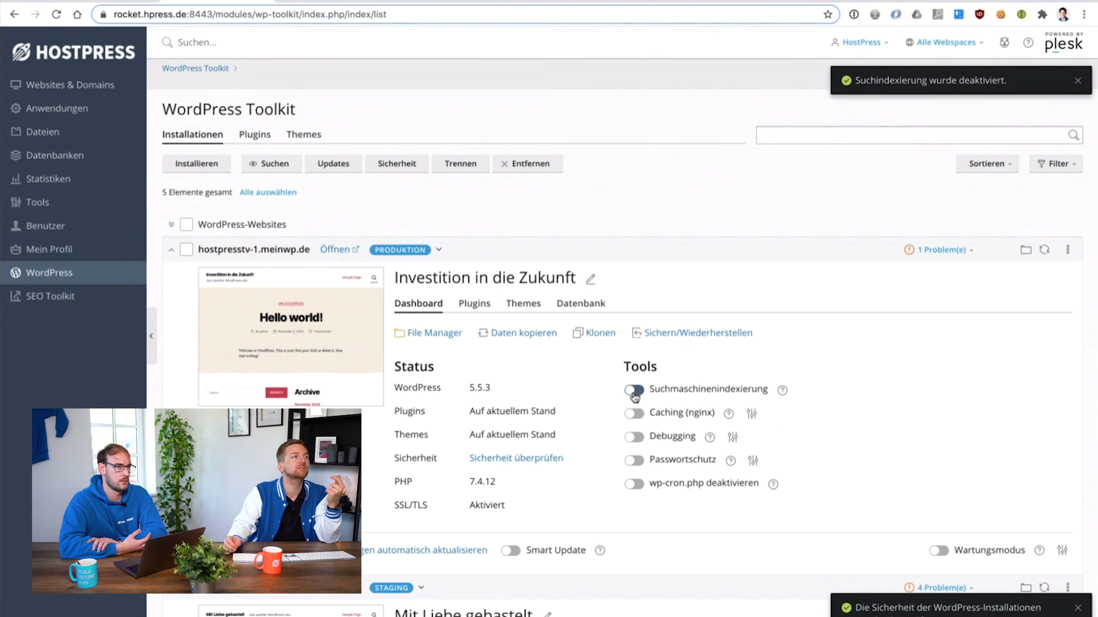
{"action": "left_click", "coordinate": [634, 392]}
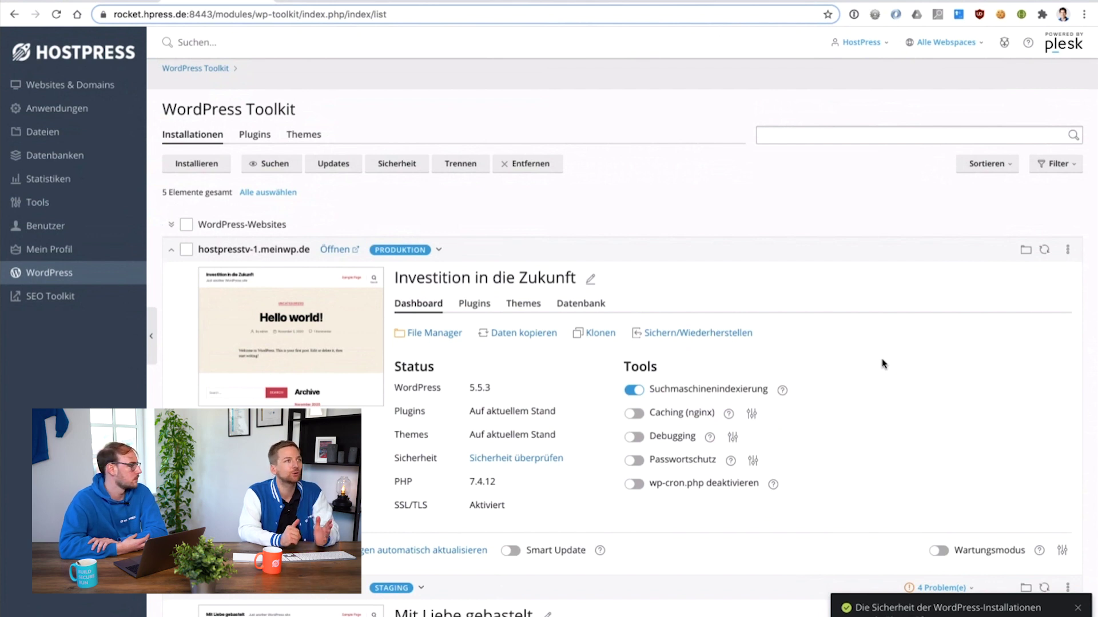
- Review the clone's target choices, covering the new subdomain name and the use of an existing domain or subdomain, without cloning
{"action": "left_click", "coordinate": [595, 338]}
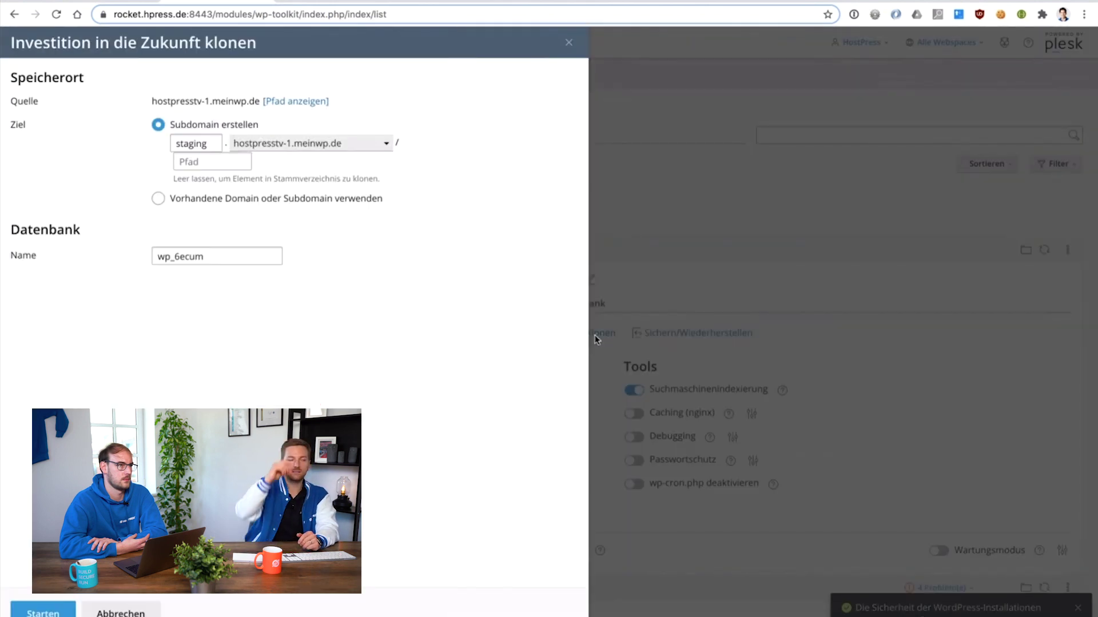
{"action": "left_click", "coordinate": [195, 144]}
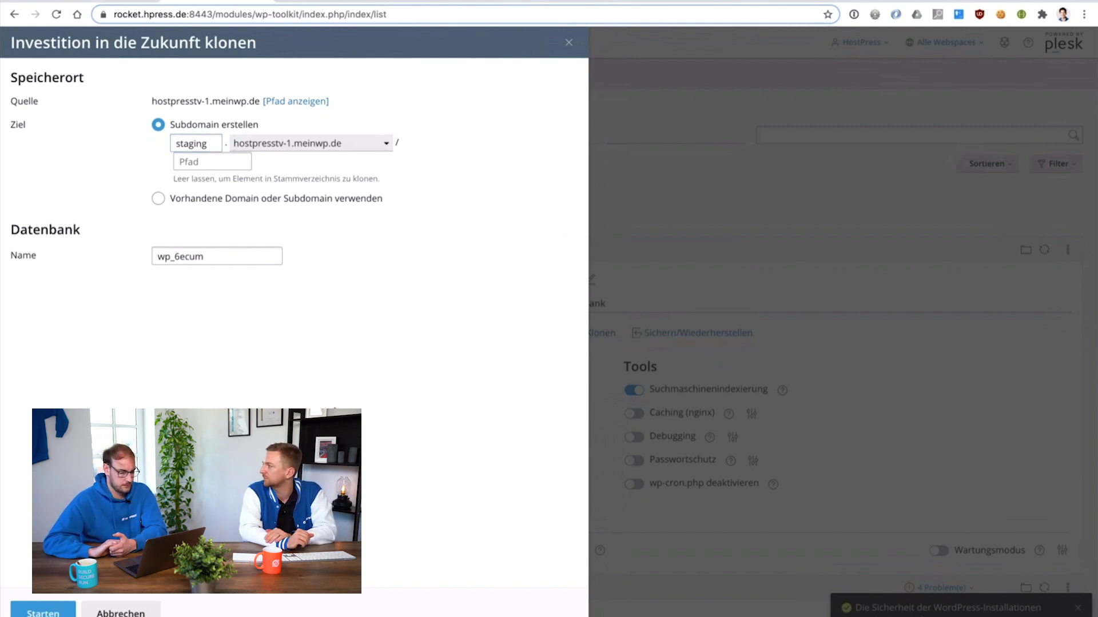
{"action": "left_click", "coordinate": [569, 46]}
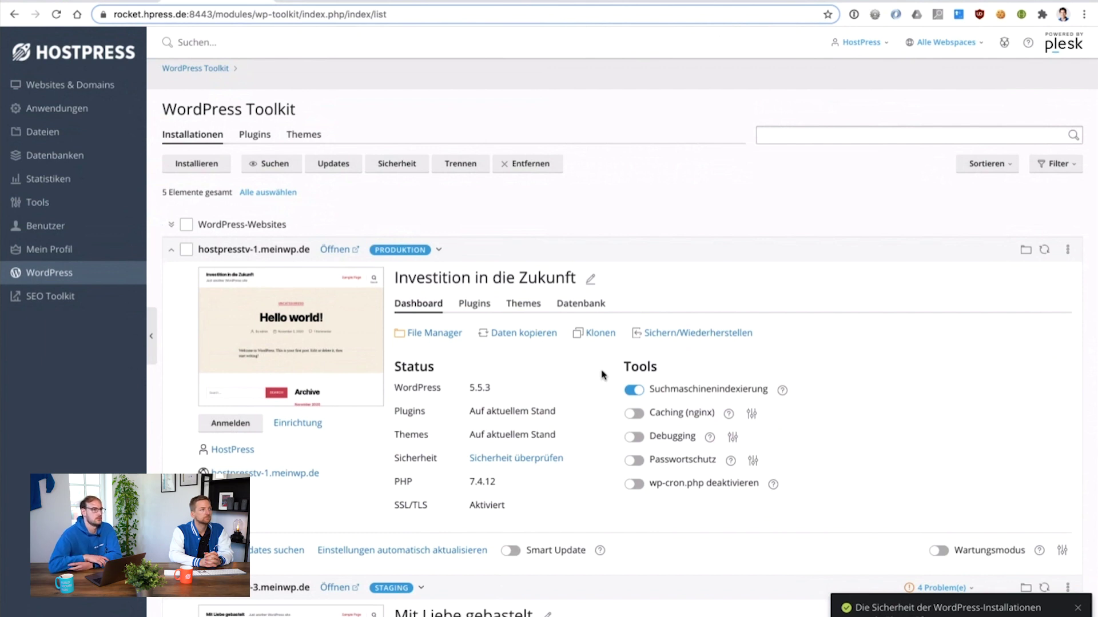
{"action": "left_click", "coordinate": [601, 333]}
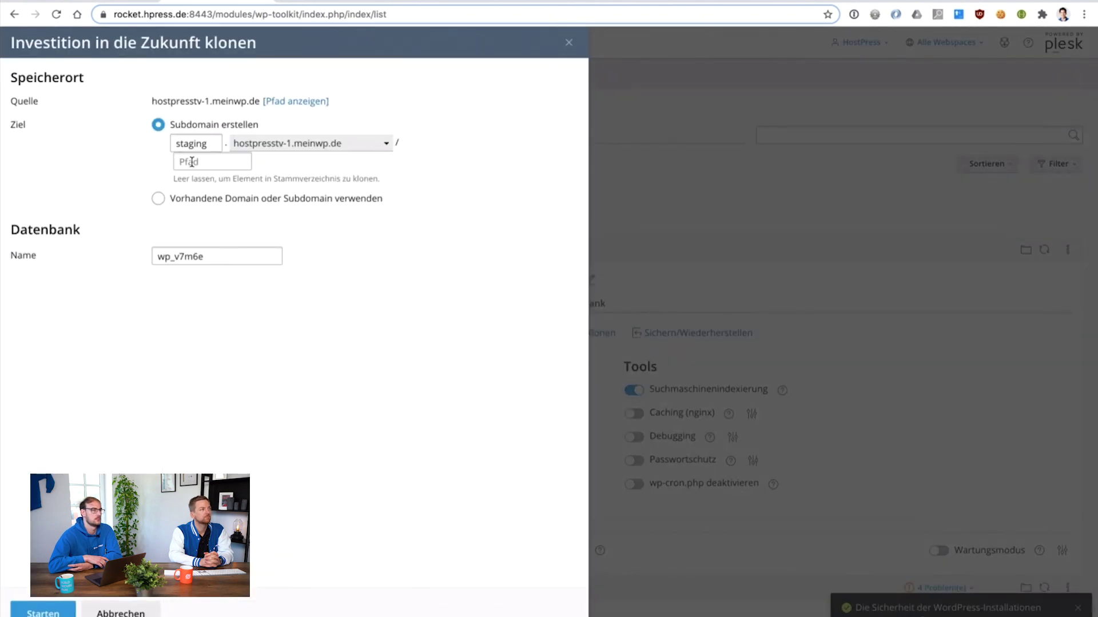
{"action": "left_click", "coordinate": [227, 200]}
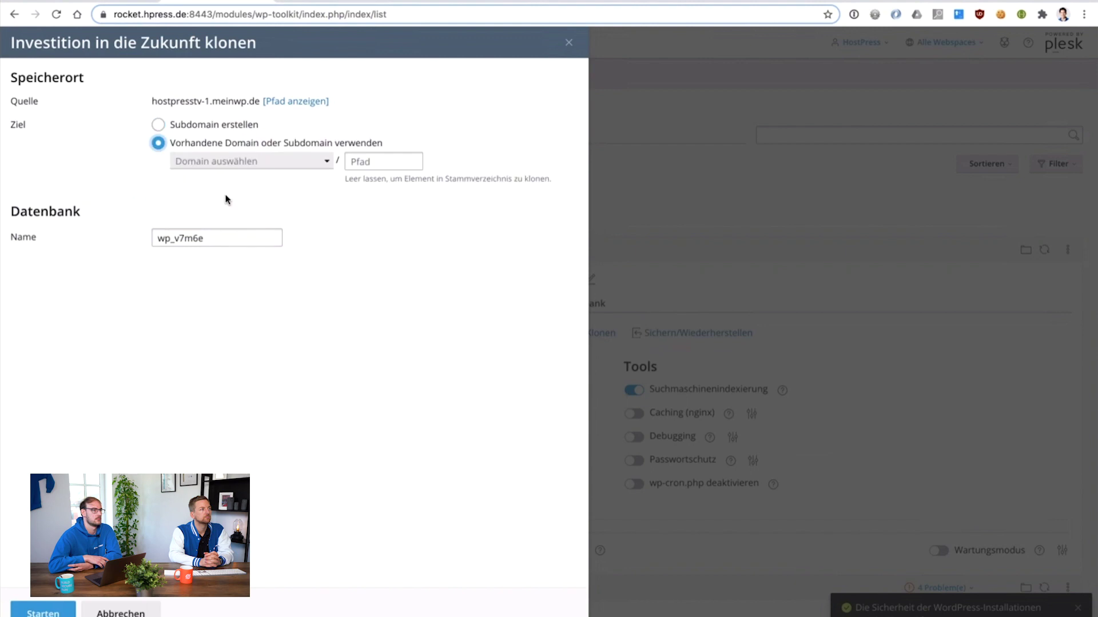
{"action": "left_click", "coordinate": [569, 42]}
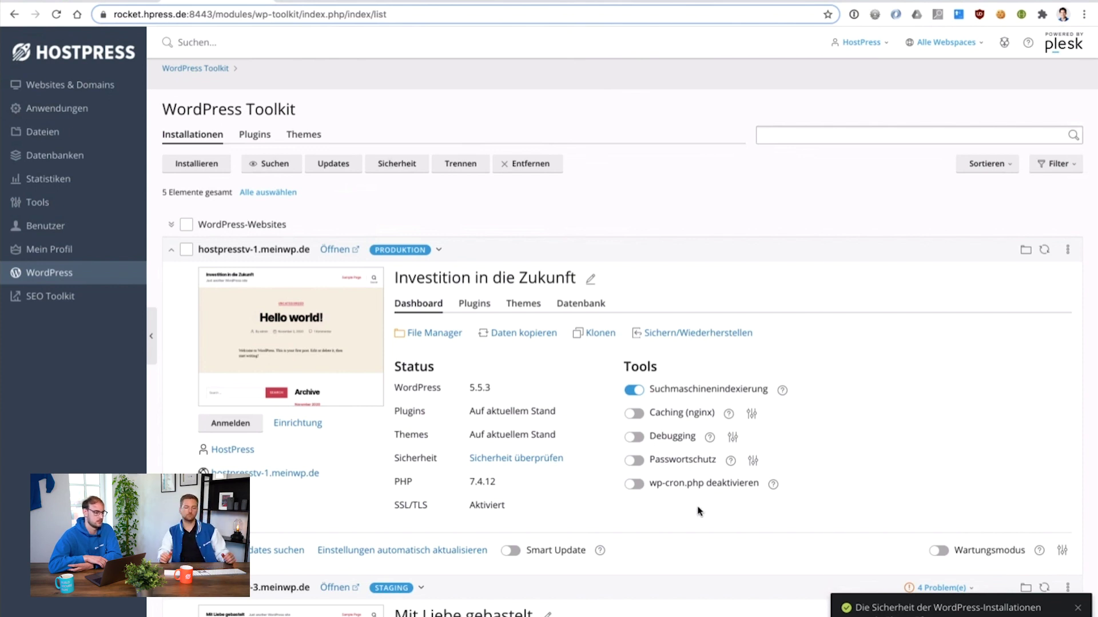
- View the password protection settings of hostpresstv-1.meinwp.de and close them without setting any credentials
{"action": "left_click", "coordinate": [641, 465]}
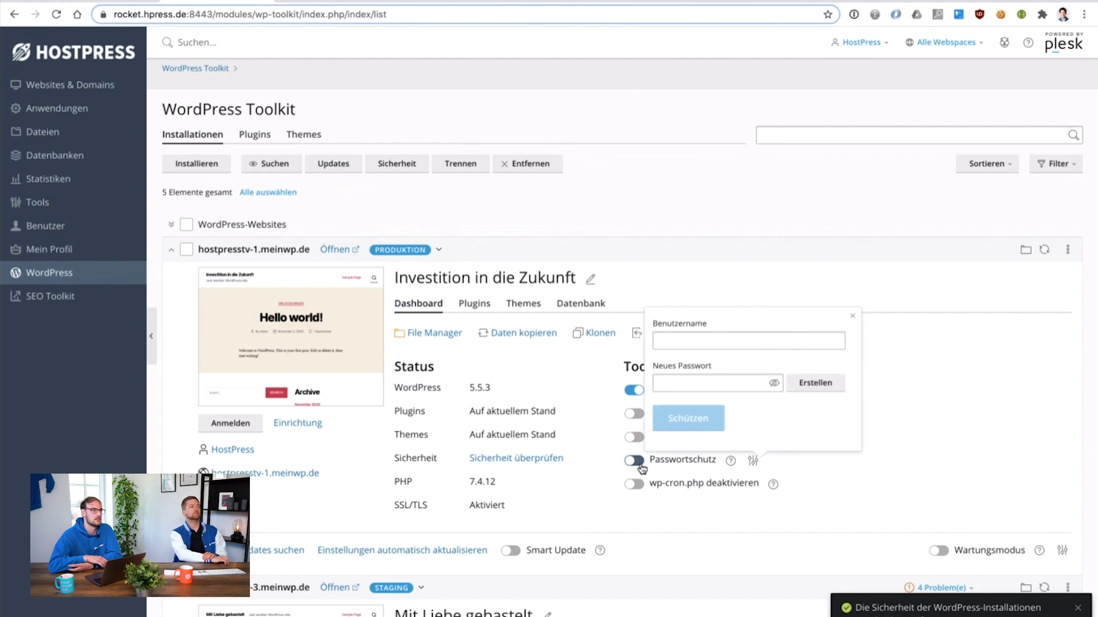
{"action": "left_click", "coordinate": [852, 316]}
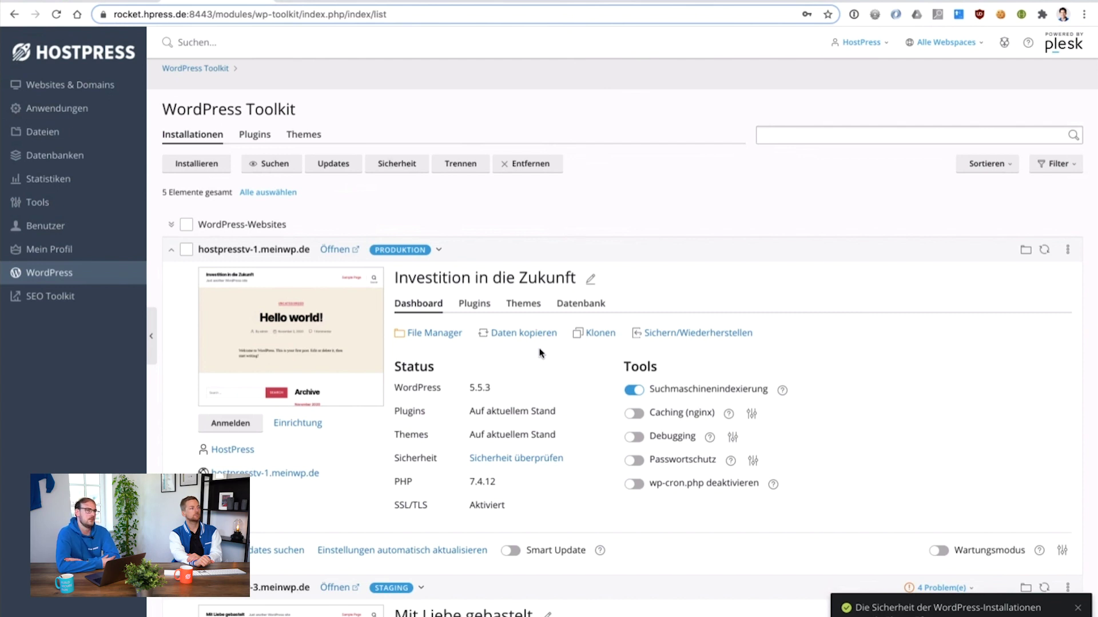
- Switch on debugging for hostpresstv-1.meinwp.de
{"action": "left_click", "coordinate": [641, 441]}
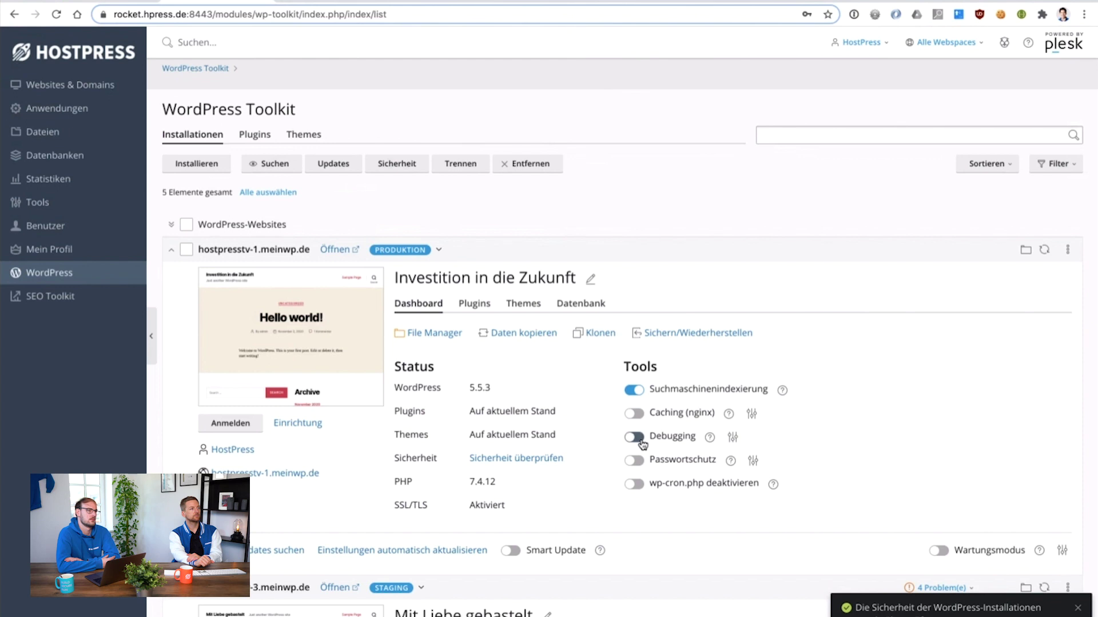